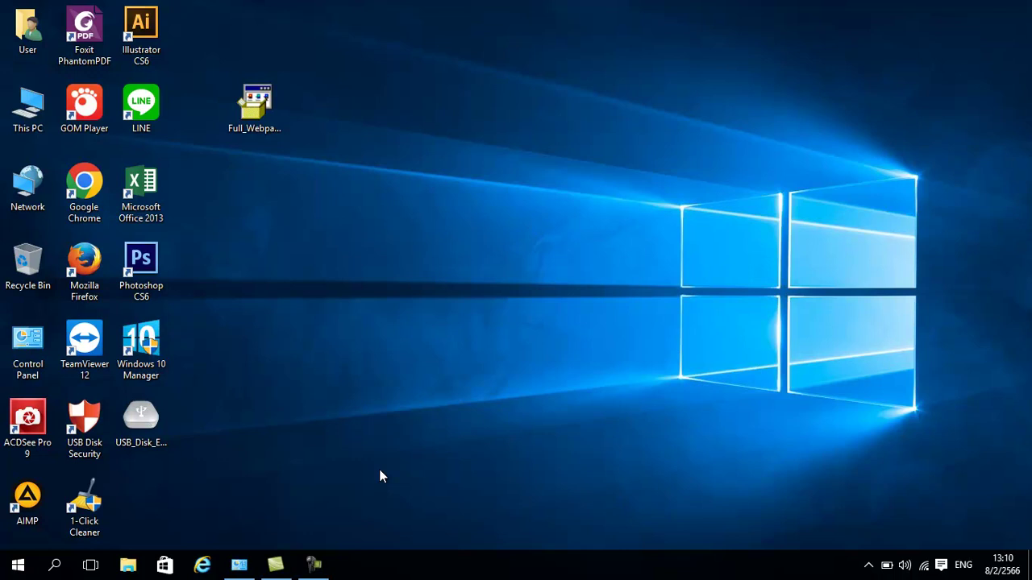
Step: Launch the Full_Webpack installer for the HP LaserJet Pro M428f-M429f and proceed with the recommended software selection
left_click(369, 371)
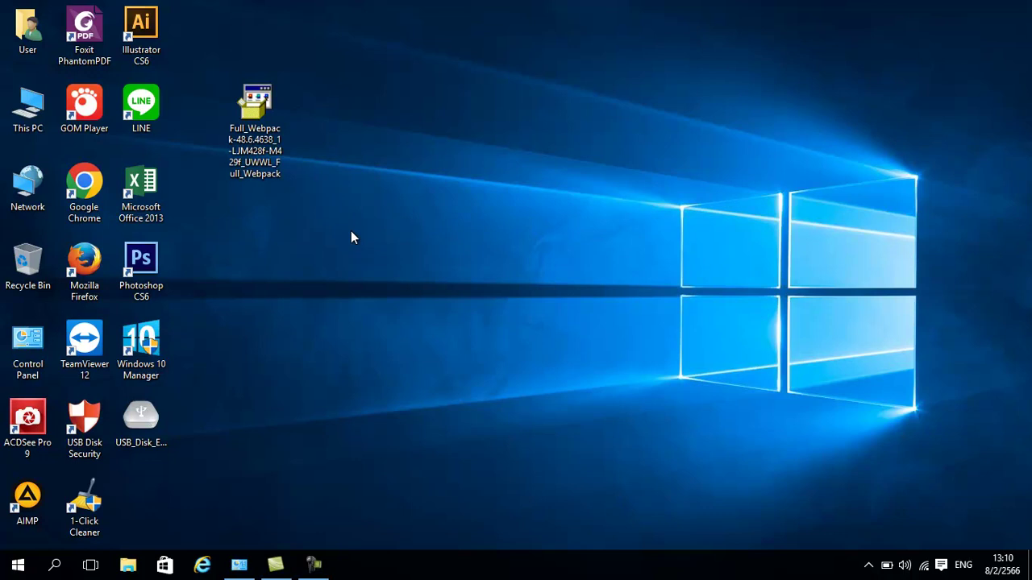
left_click(256, 125)
double_click(269, 126)
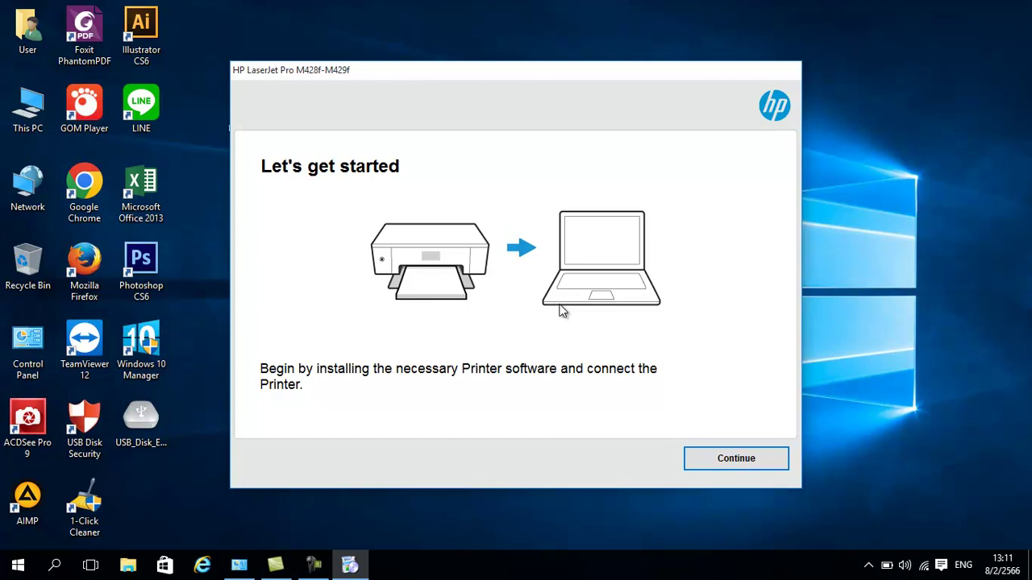
left_click(736, 465)
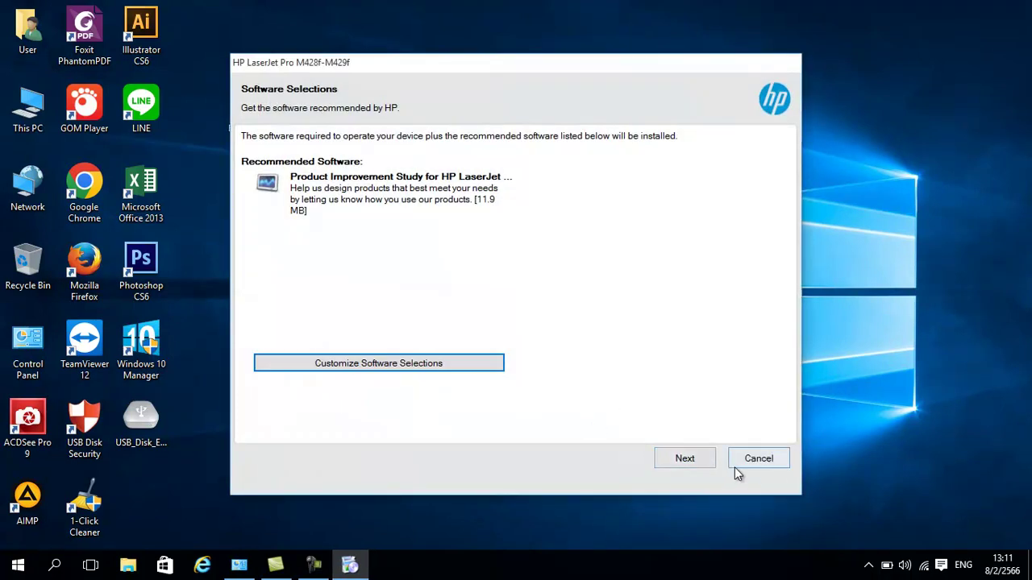
left_click(684, 459)
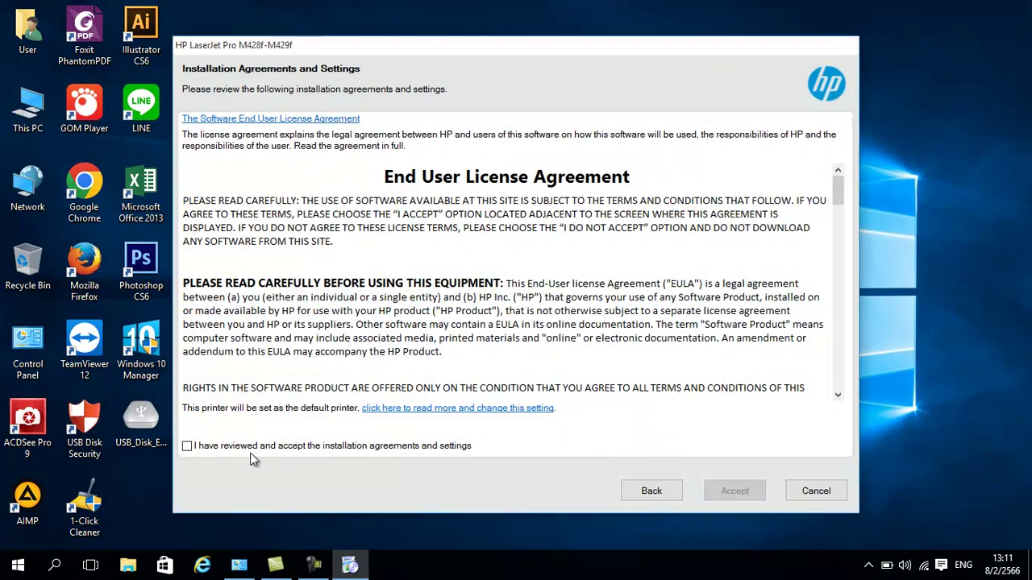
Step: Accept the installation agreements and decline both Connected Printing and Application Analytics
left_click(189, 445)
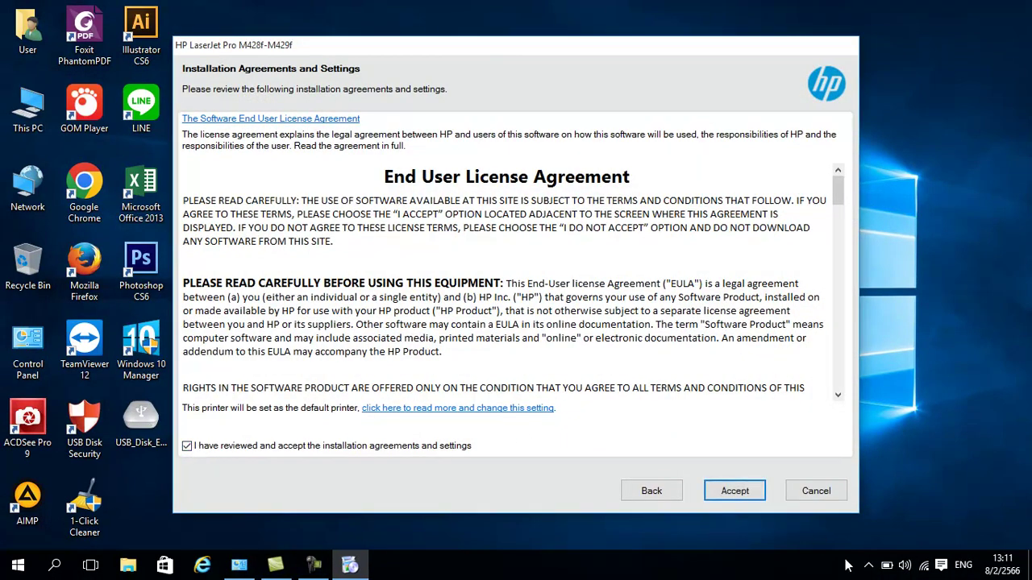
left_click(735, 491)
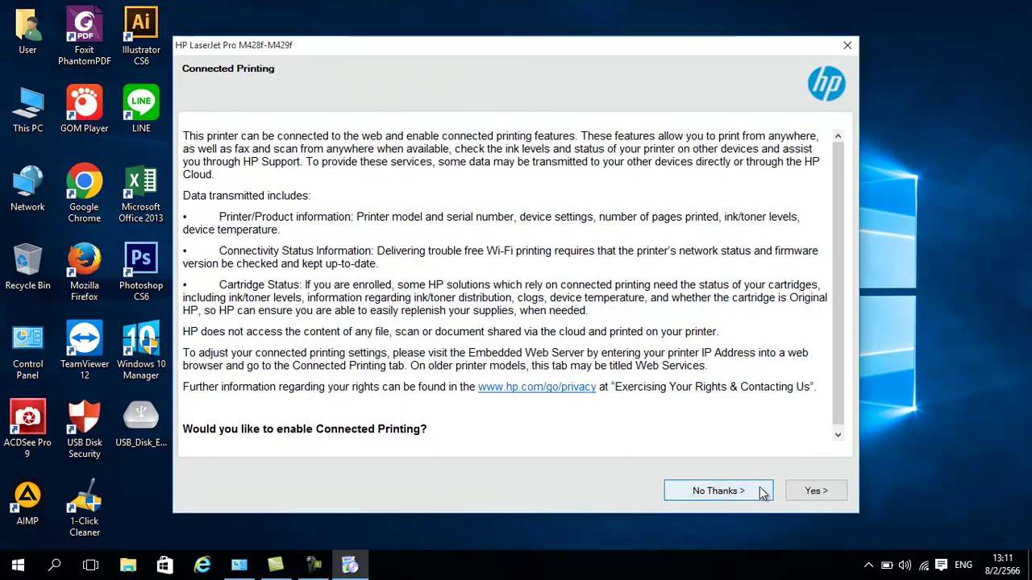
left_click(735, 491)
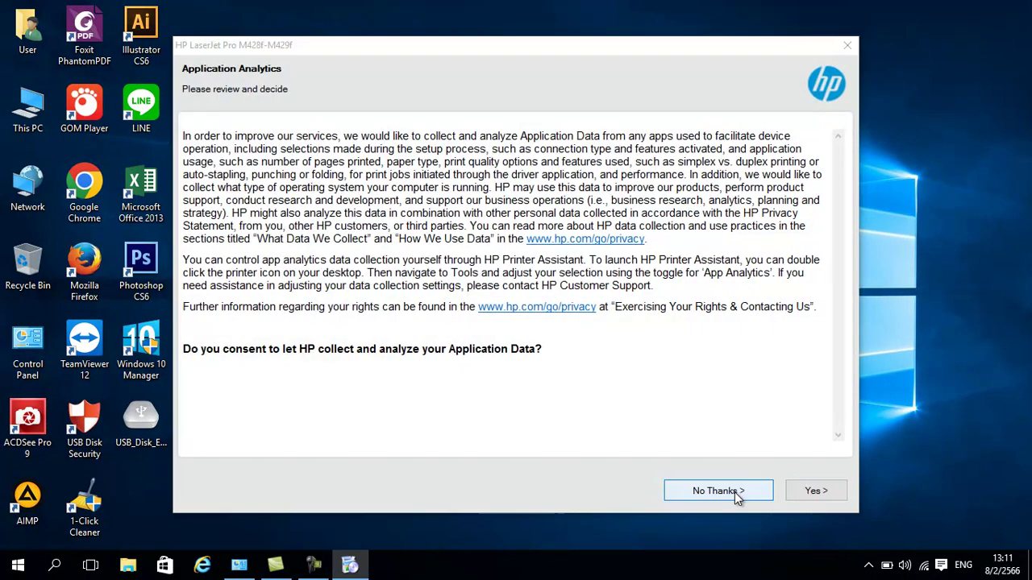
left_click(735, 492)
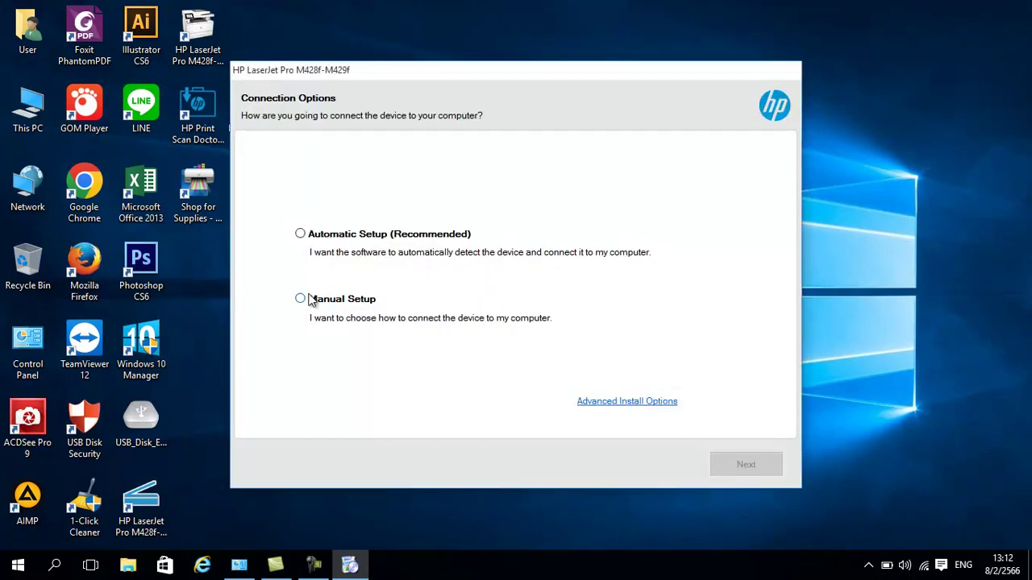
Step: Choose Manual Setup and connect the printer to this computer with a USB cable
left_click(303, 299)
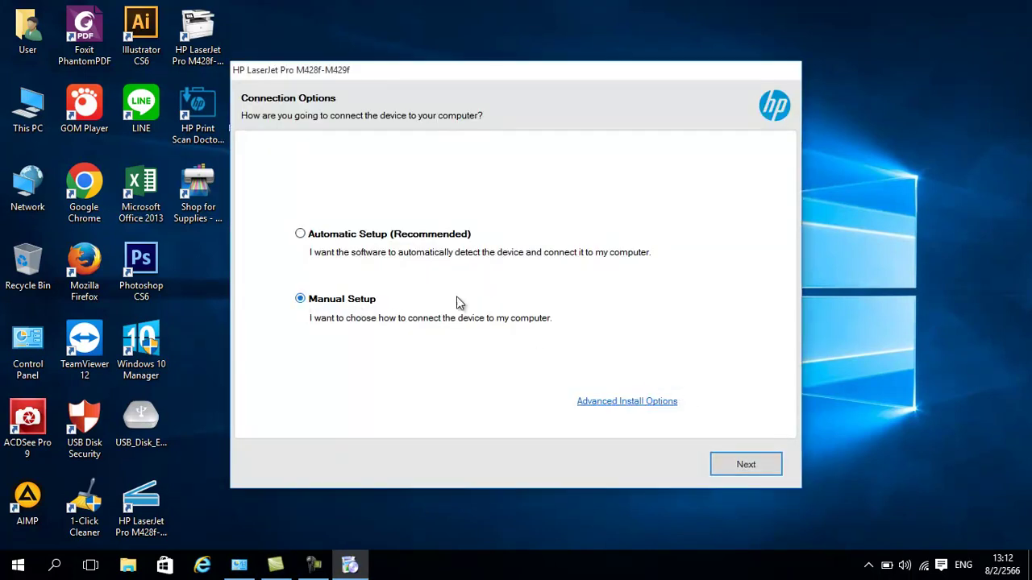
left_click(754, 464)
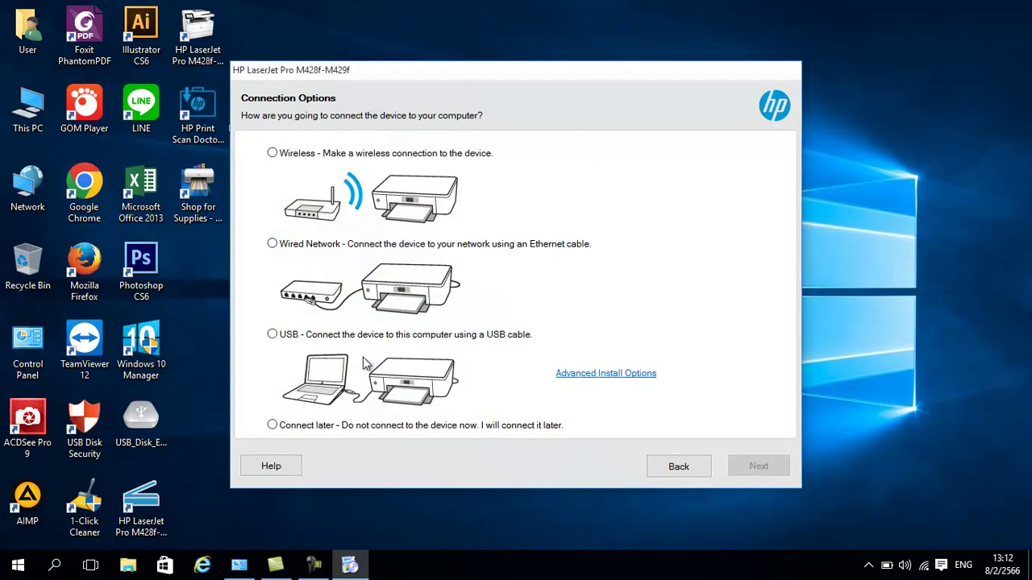
left_click(327, 335)
left_click(758, 472)
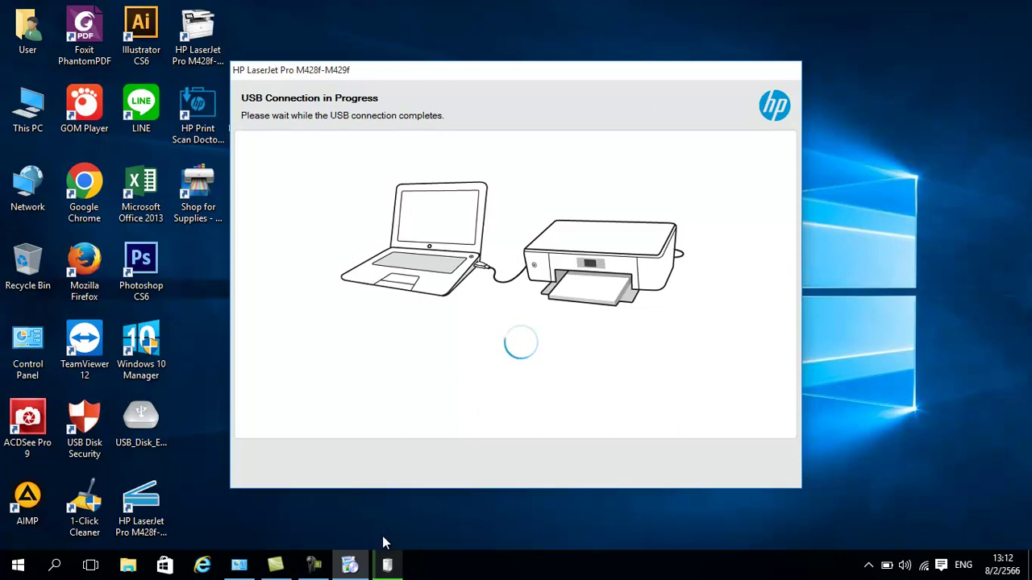
Step: Check the Device Setup progress while the USB connection is being established
left_click_drag(613, 148, 635, 102)
left_click(635, 102)
mouse_move(400, 570)
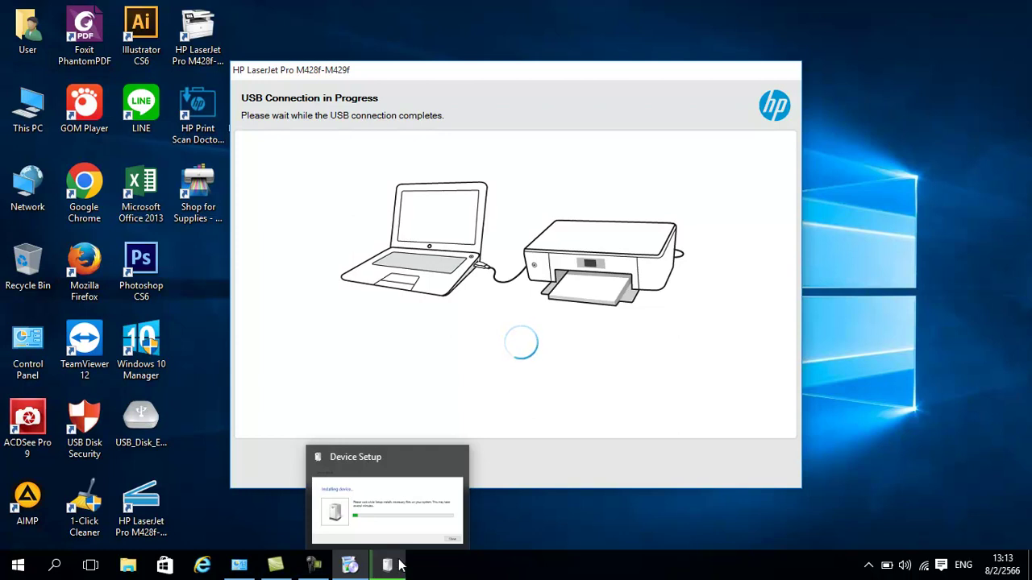
left_click(390, 506)
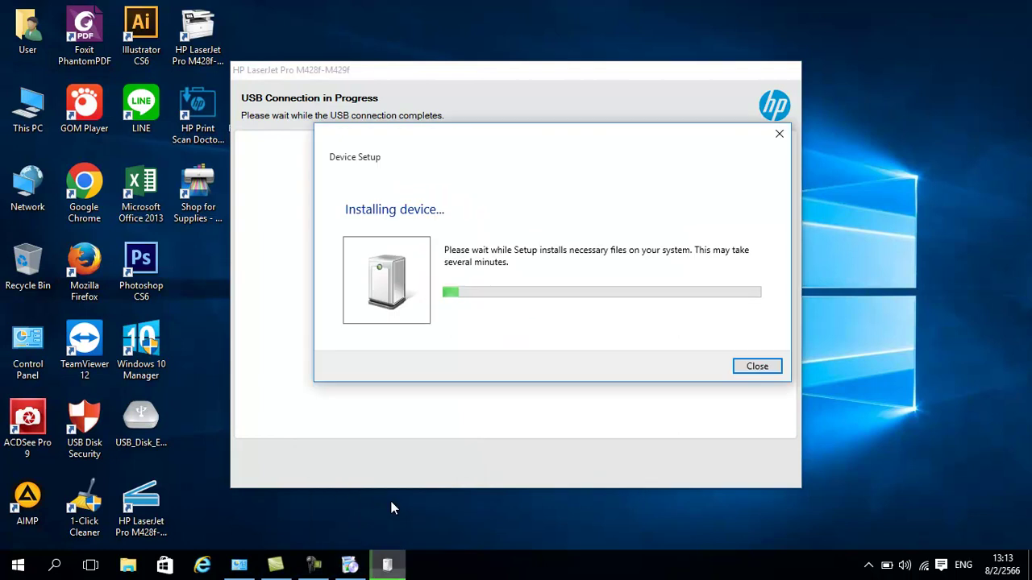
left_click(520, 423)
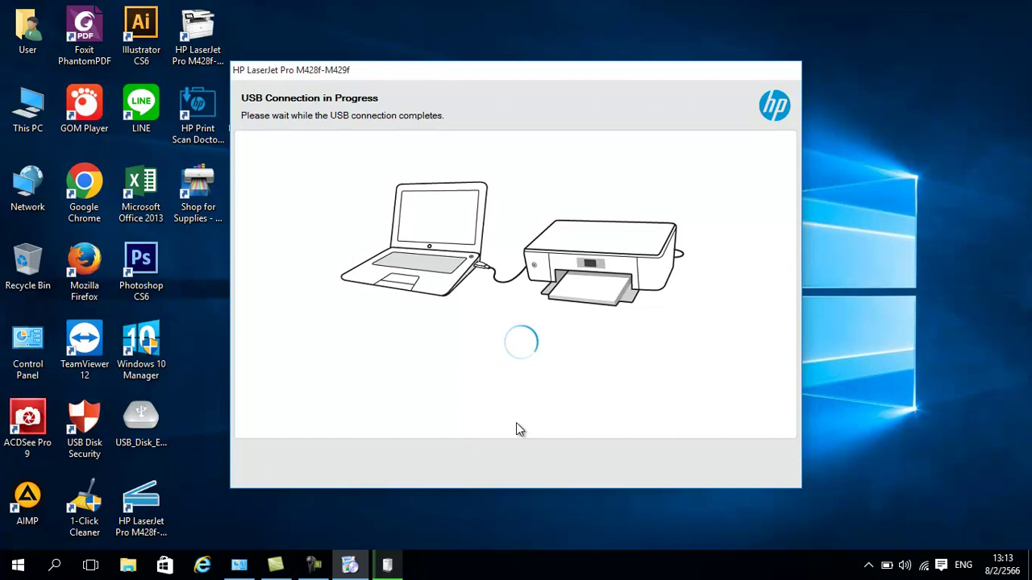
left_click(387, 566)
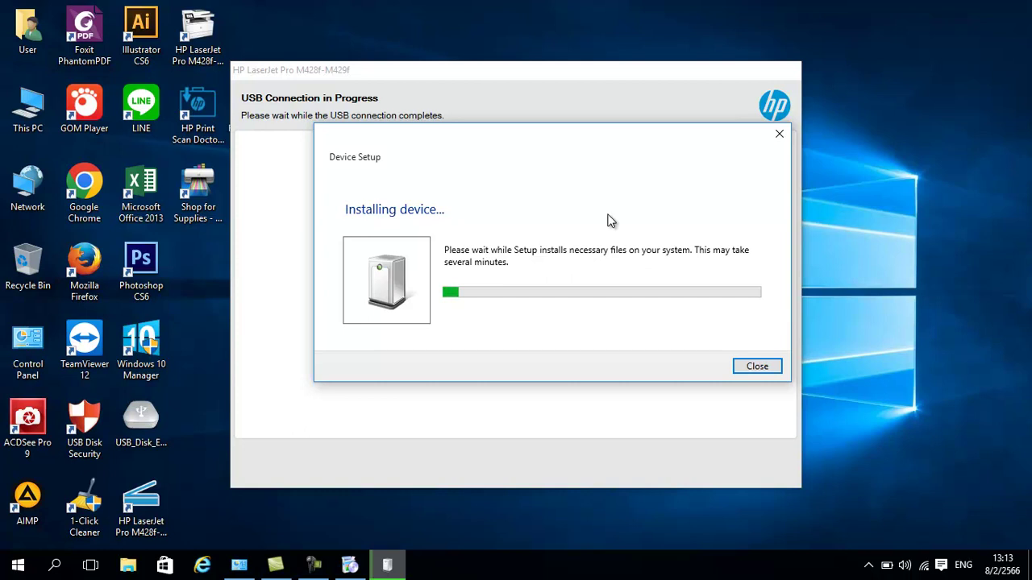
left_click(473, 398)
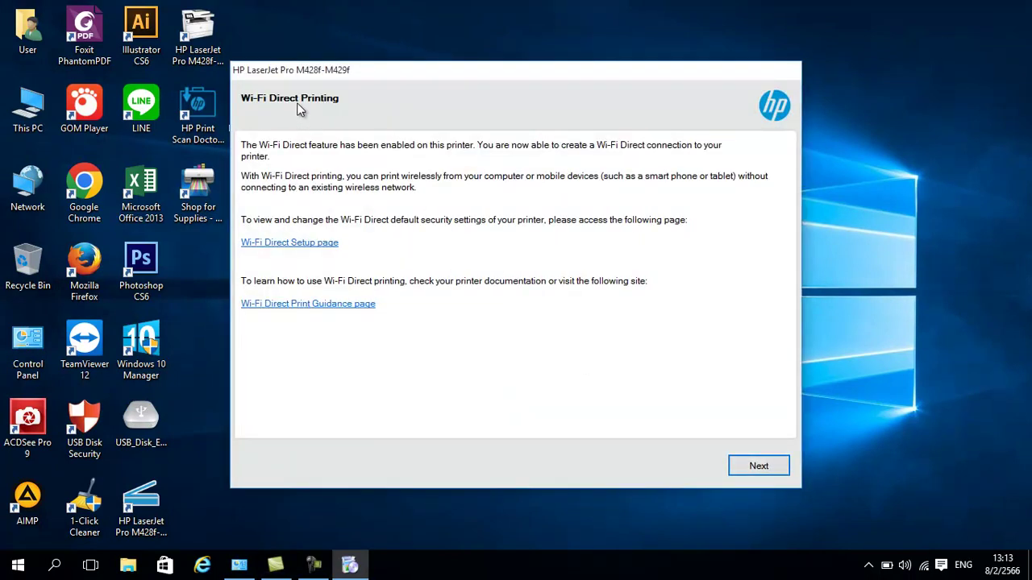
Step: Continue past Wi-Fi Direct Printing, skip the Fax Setup Wizard, and keep Thailand and English as the device settings
left_click(758, 465)
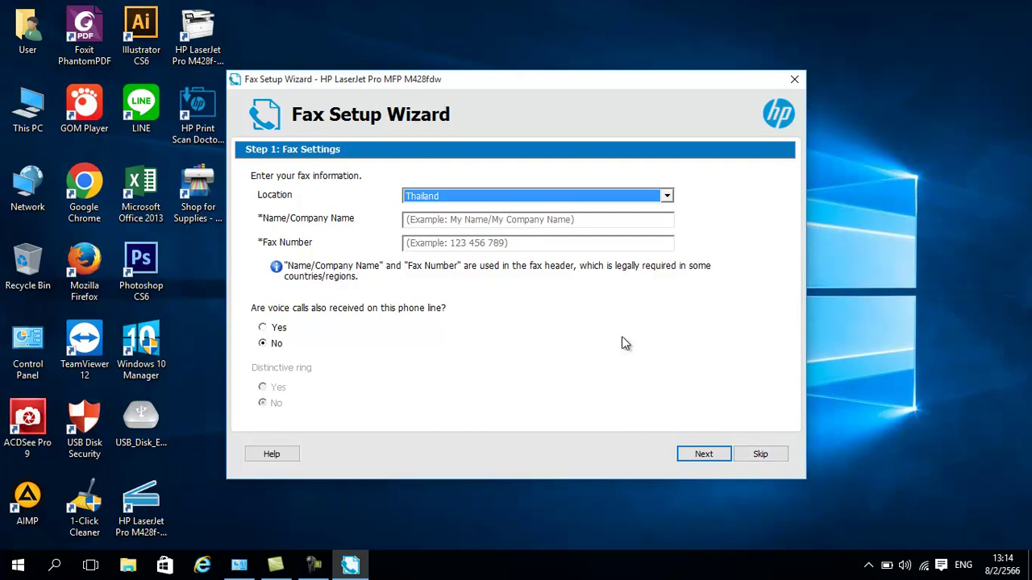
left_click(761, 455)
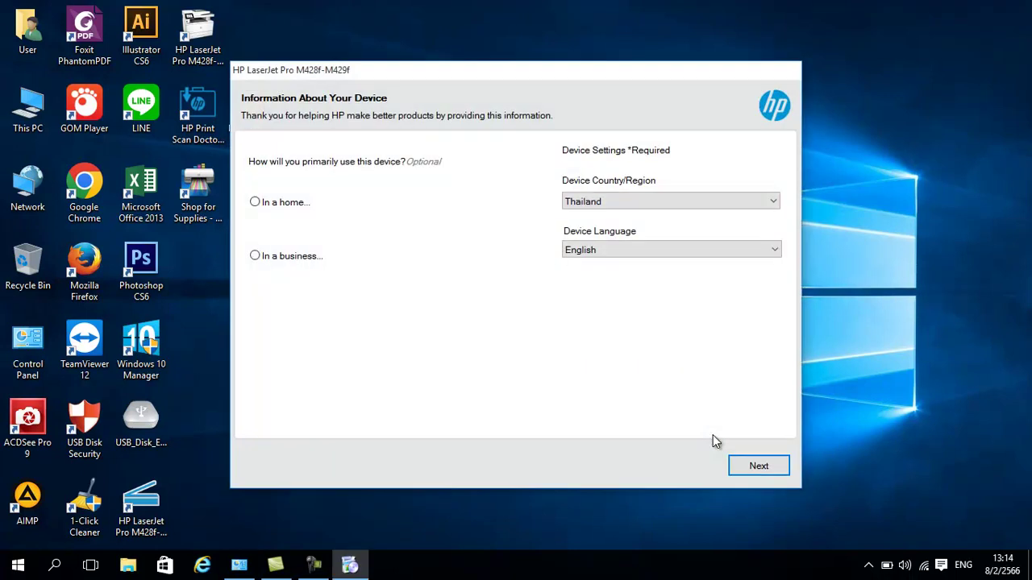
left_click(764, 466)
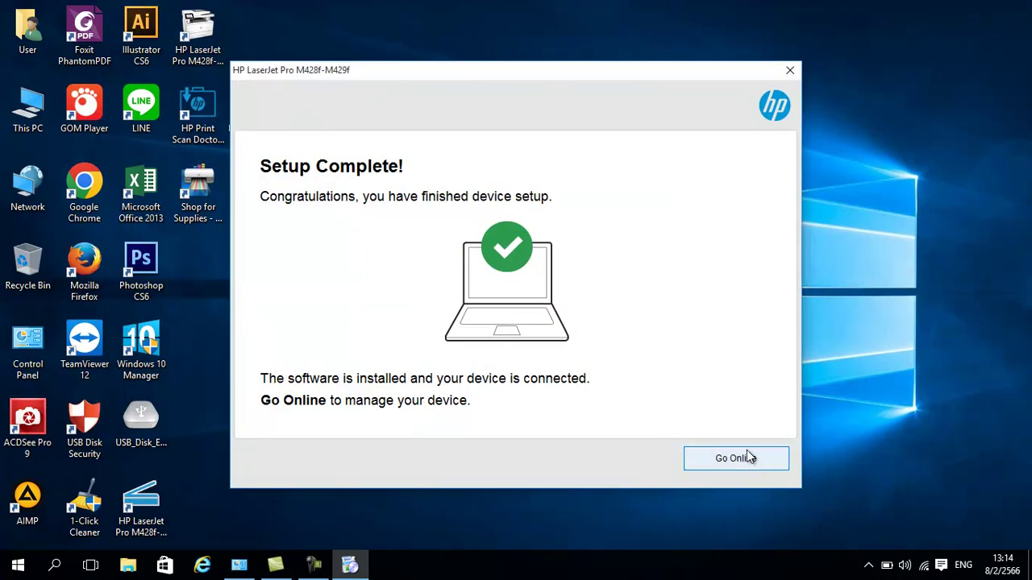
Step: Close the finished printer setup, skipping activation, and move the Full_Webpack icon away from the desktop shortcuts
left_click(790, 73)
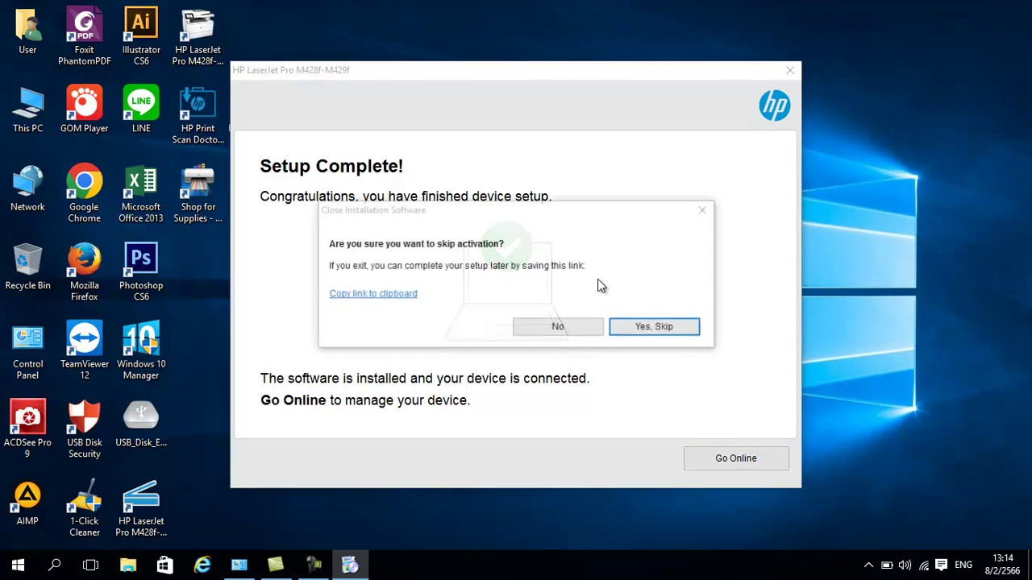
left_click(656, 329)
left_click_drag(267, 97, 435, 101)
left_click(468, 234)
Step: Open HP Scan from the HP LaserJet Pro M428f-M429f scan shortcut on the desktop
right_click(265, 353)
left_click(214, 506)
left_click(141, 503)
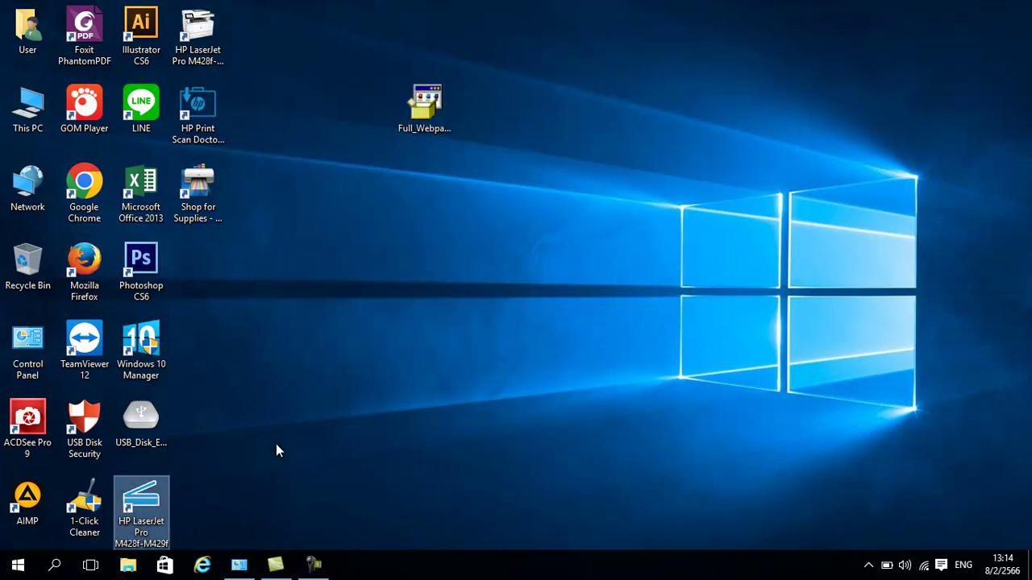
double_click(167, 486)
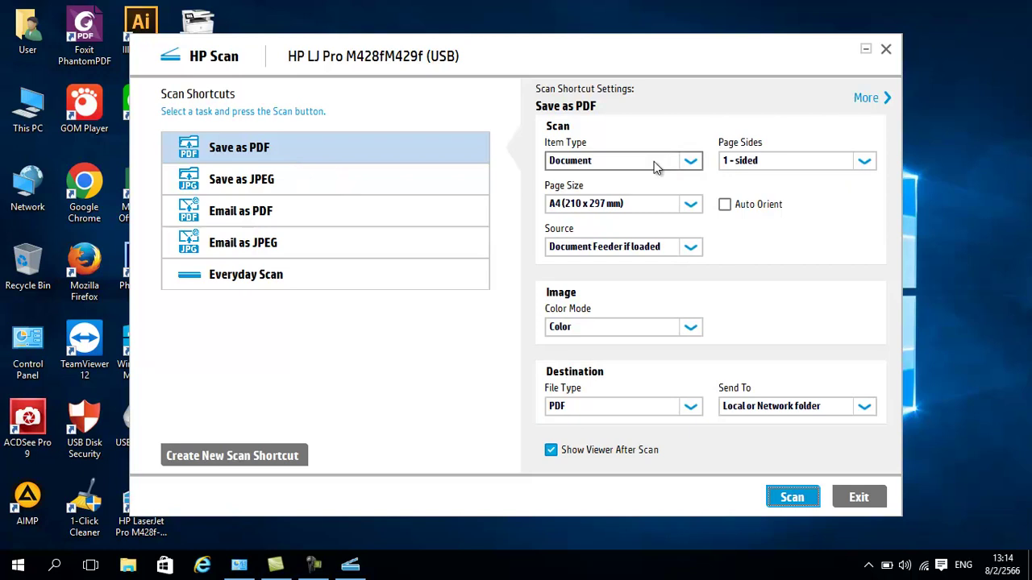
Step: Scan the loaded document 1-sided with the Save as PDF shortcut and save it as Scan in the Documents folder
left_click(814, 159)
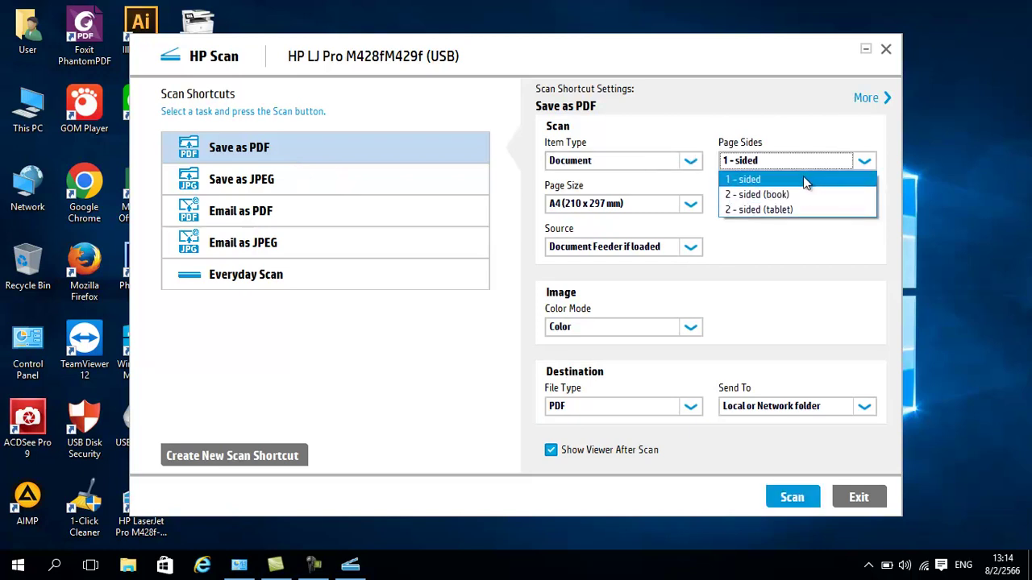
left_click(815, 162)
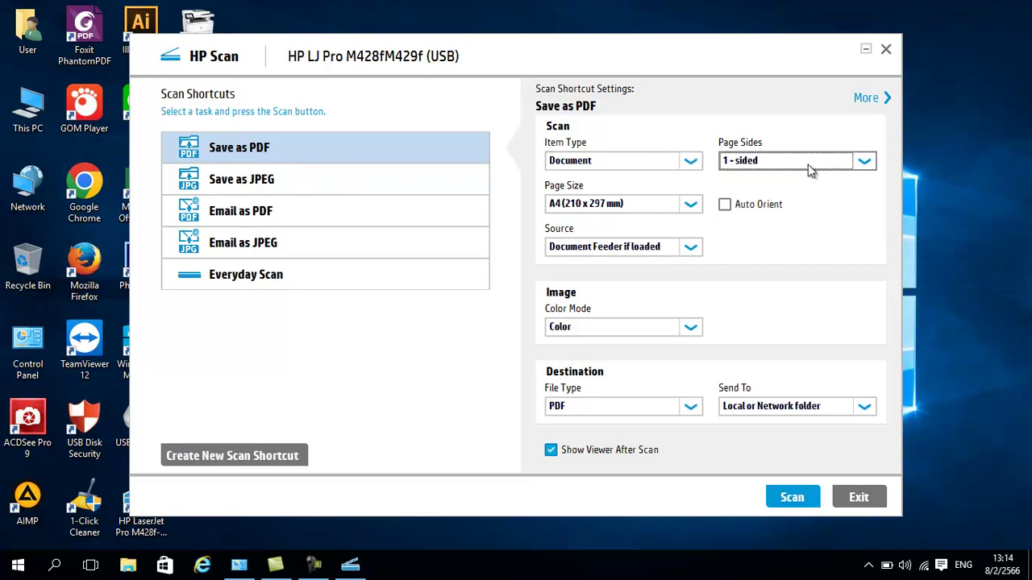
left_click(800, 496)
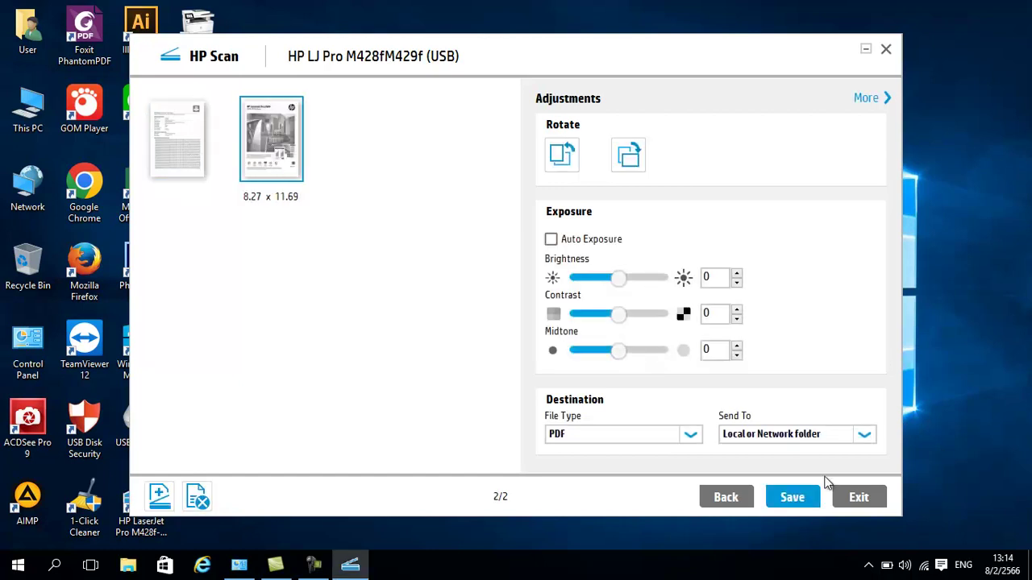
left_click(790, 497)
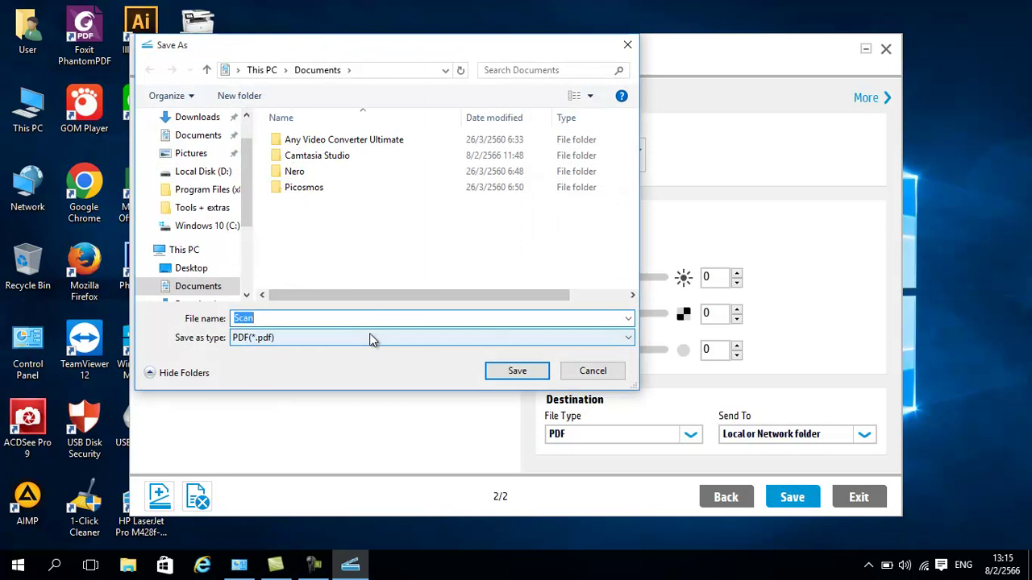
left_click(524, 373)
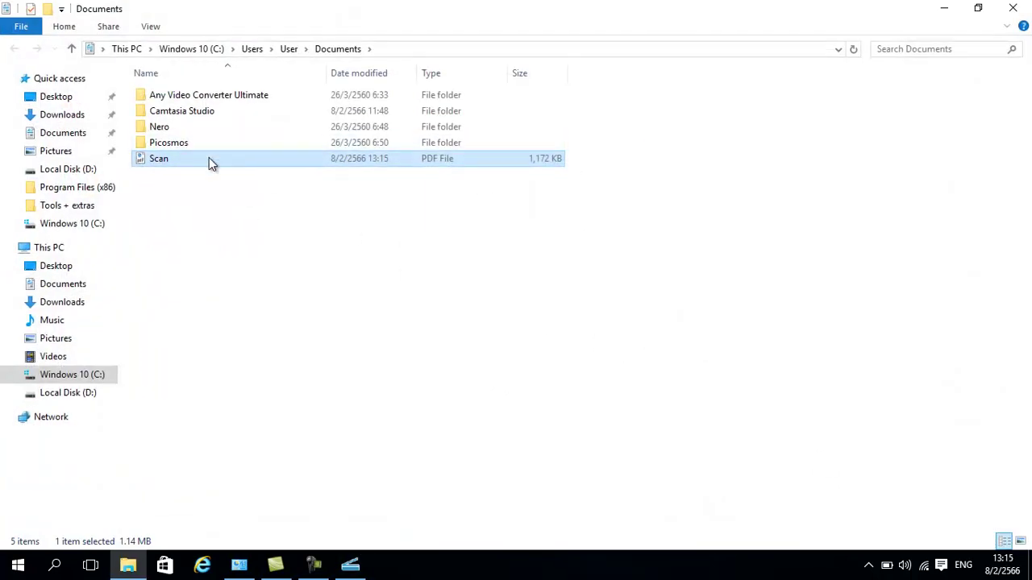
Step: Review the pages of the saved Scan PDF, close it, minimize the Documents folder and close HP Scan
double_click(209, 161)
left_click(593, 506)
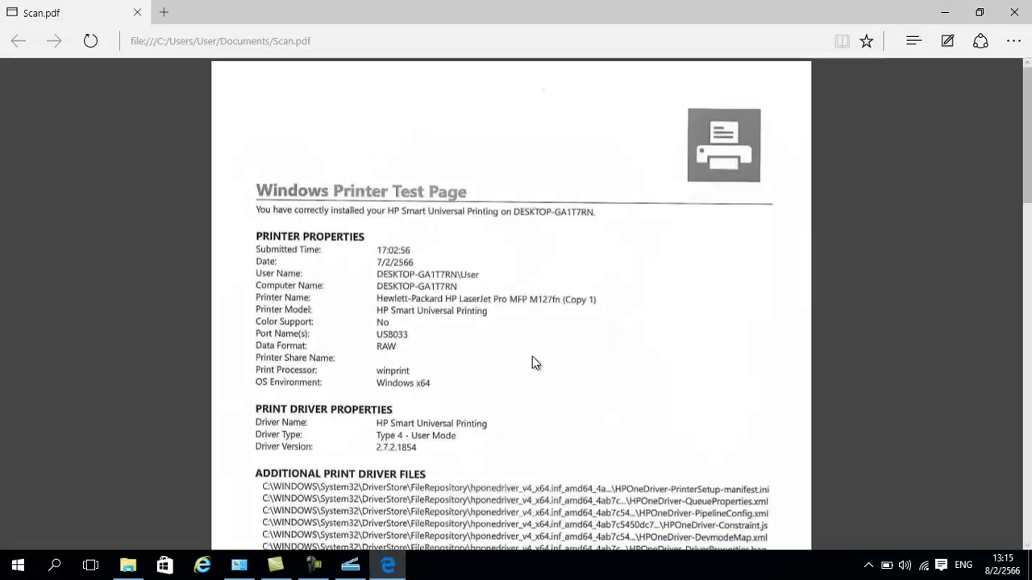
scroll(534, 356, "down", 10)
scroll(534, 355, "down", 3)
left_click(1014, 12)
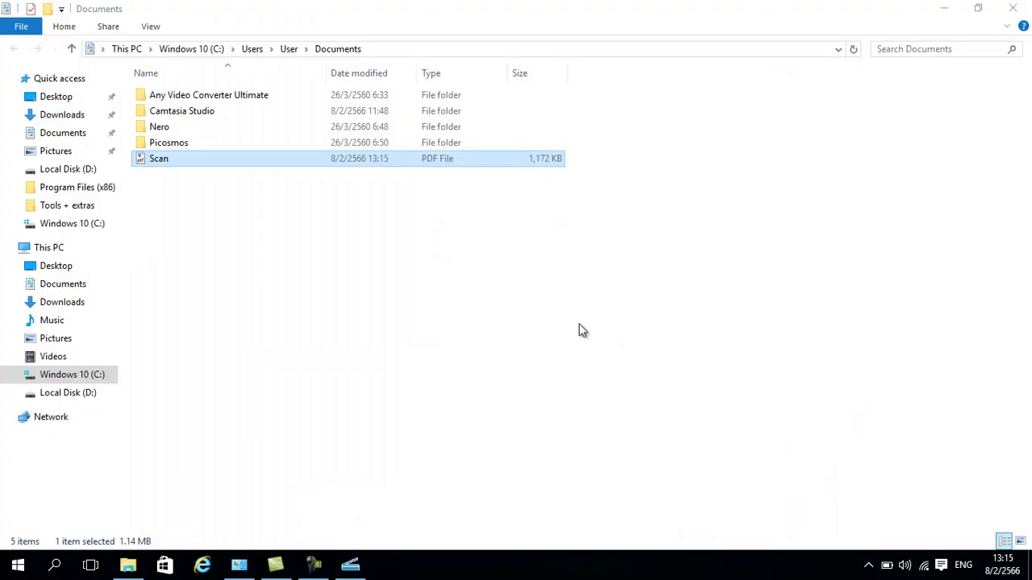
left_click(944, 8)
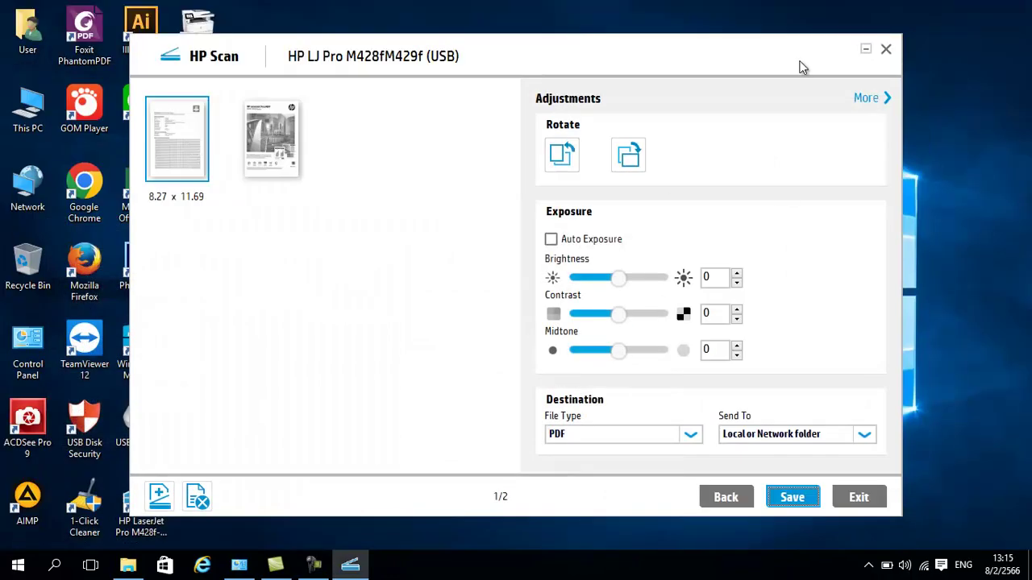
left_click(885, 51)
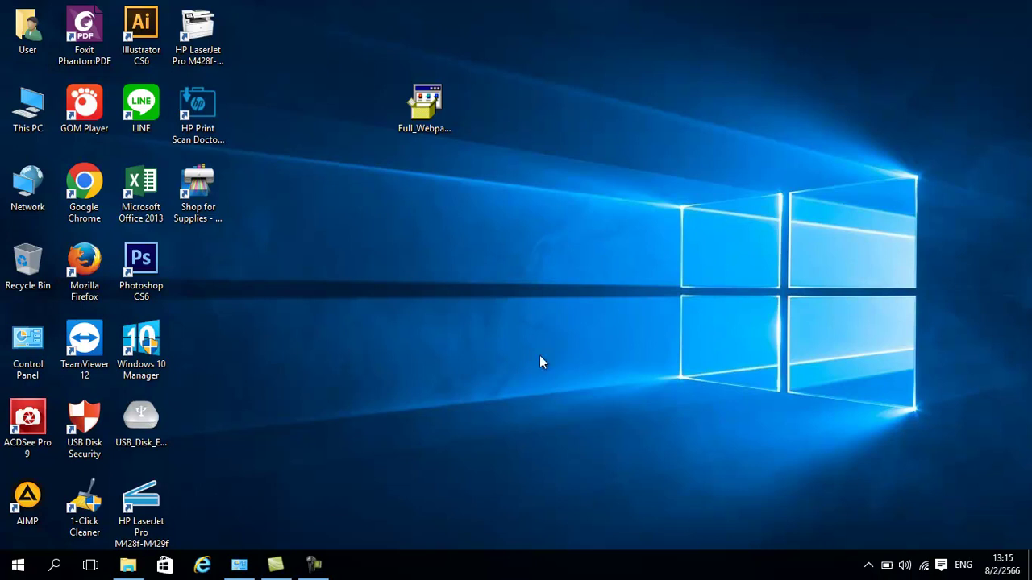
Step: Reopen HP Scan to check the USB scanner's scan shortcuts, and exit it without scanning
double_click(138, 506)
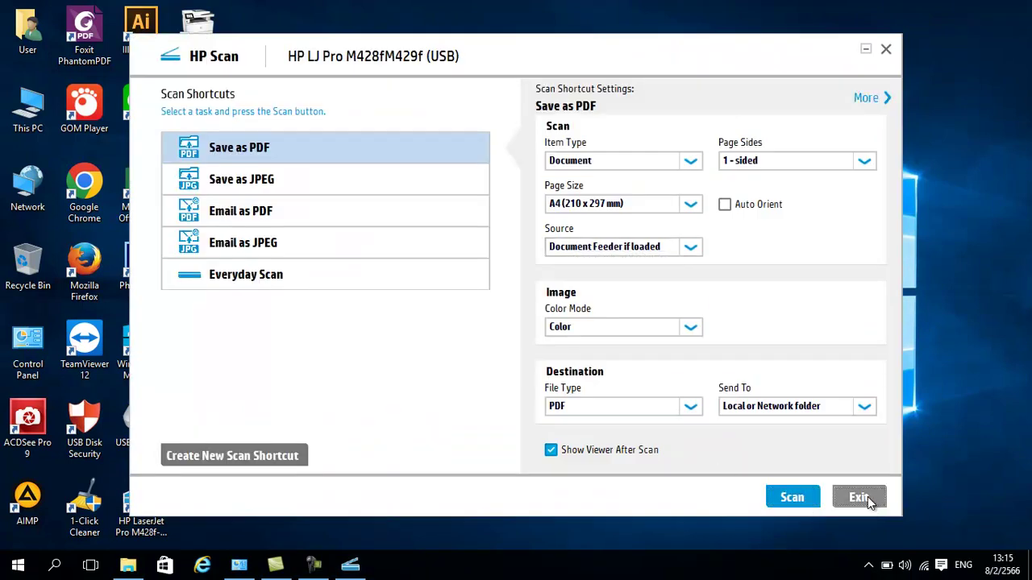
left_click(859, 497)
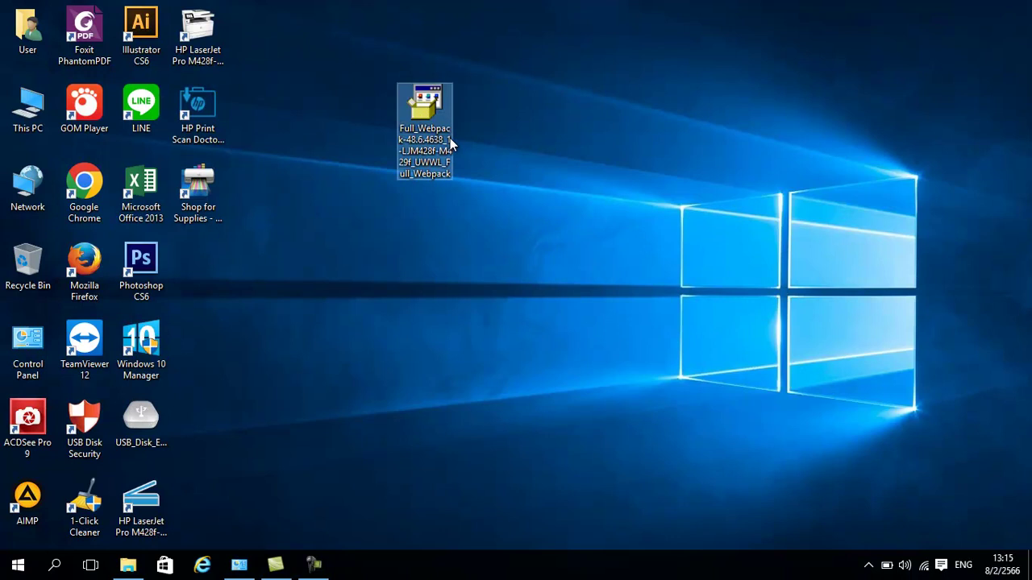
mouse_move(449, 138)
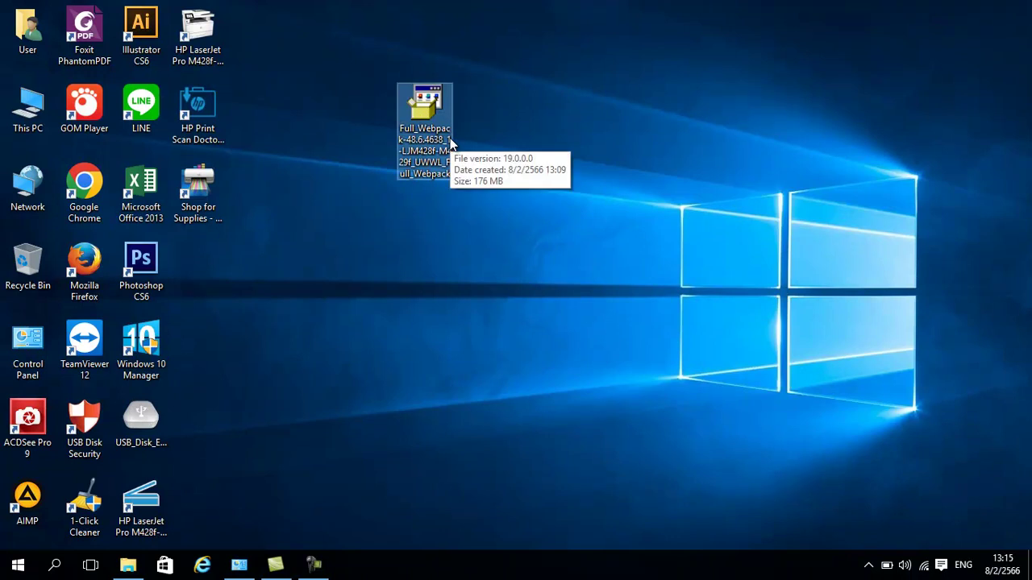